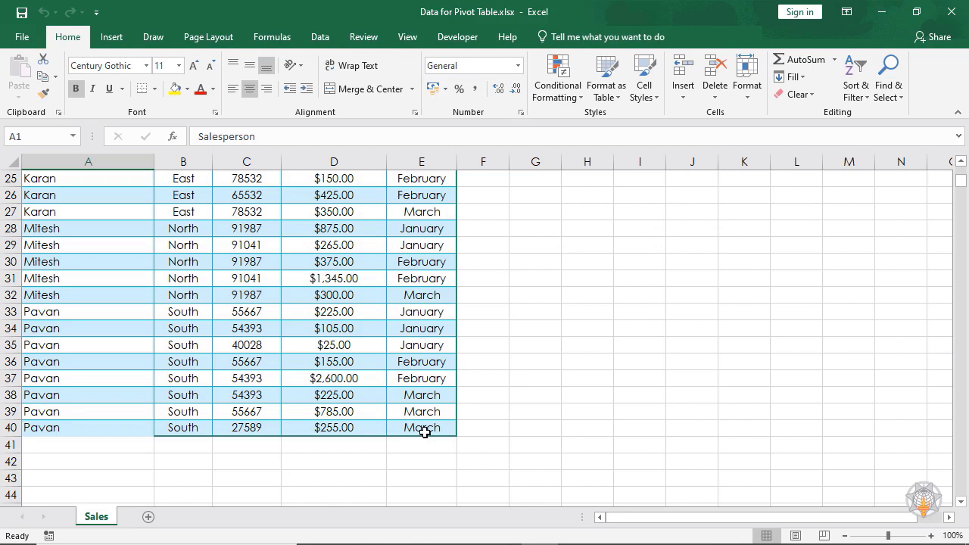
Create a PivotTable on a new worksheet from the Sales range A1:E40, adding the data to the Data Model
left_click_drag(425, 432, 425, 431)
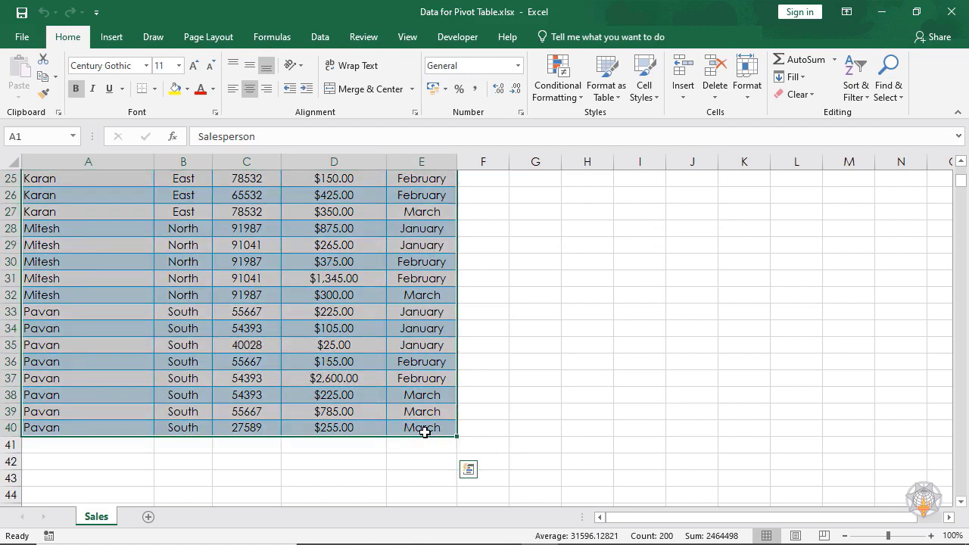
left_click(117, 47)
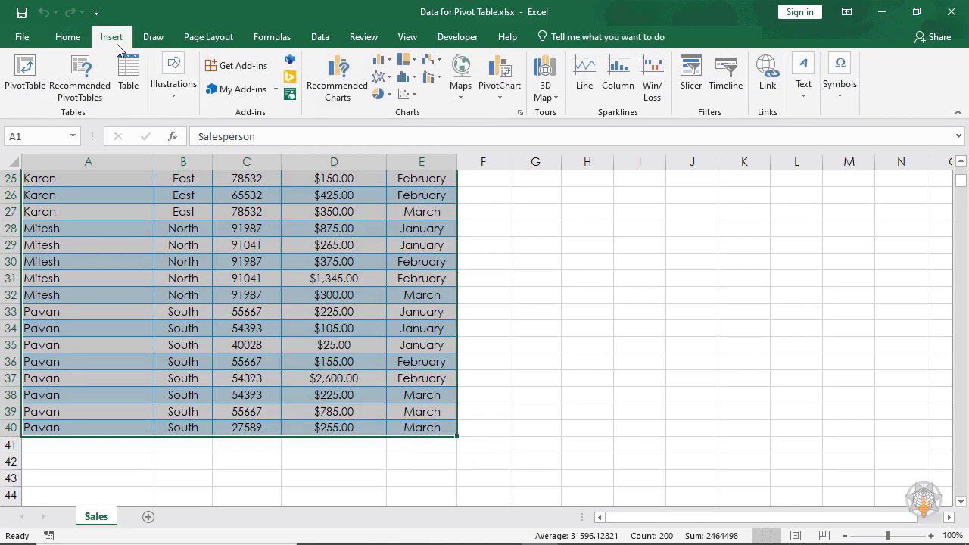
left_click(27, 85)
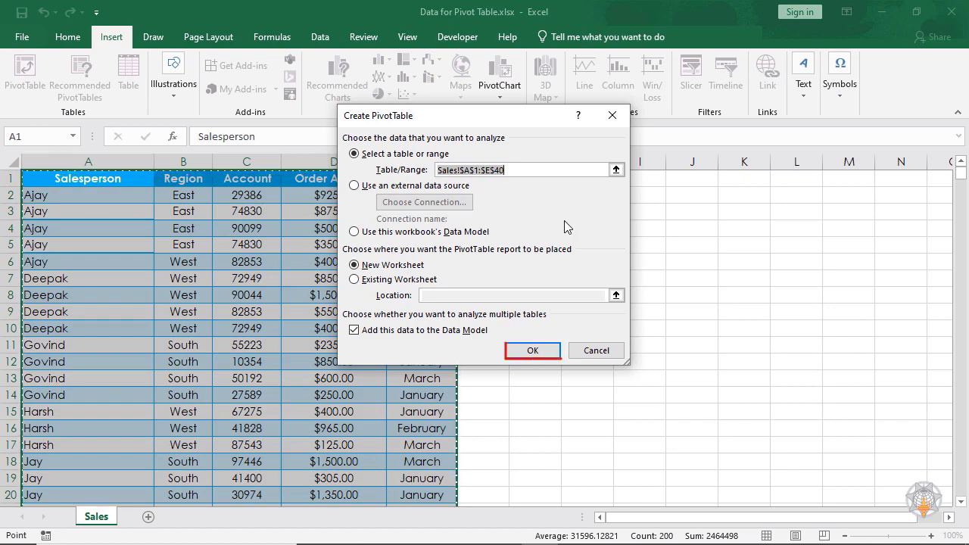
left_click(533, 351)
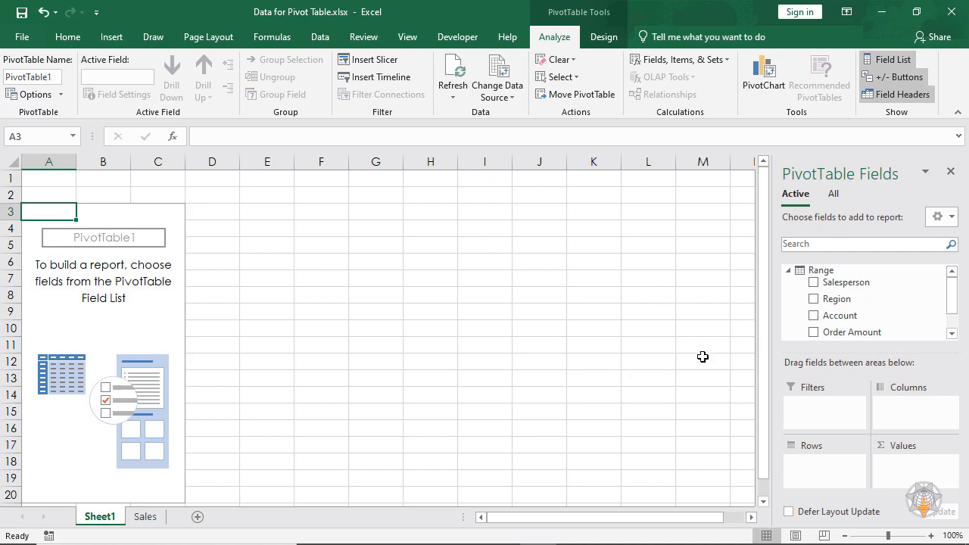
Add Salesperson as the pivot table's rows and Order Amount as its summed values
left_click(813, 284)
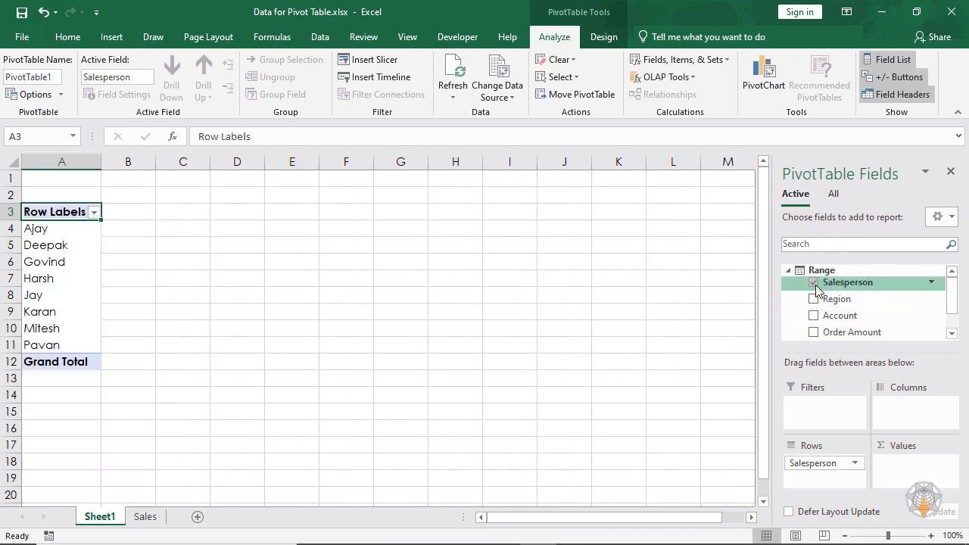
left_click(814, 332)
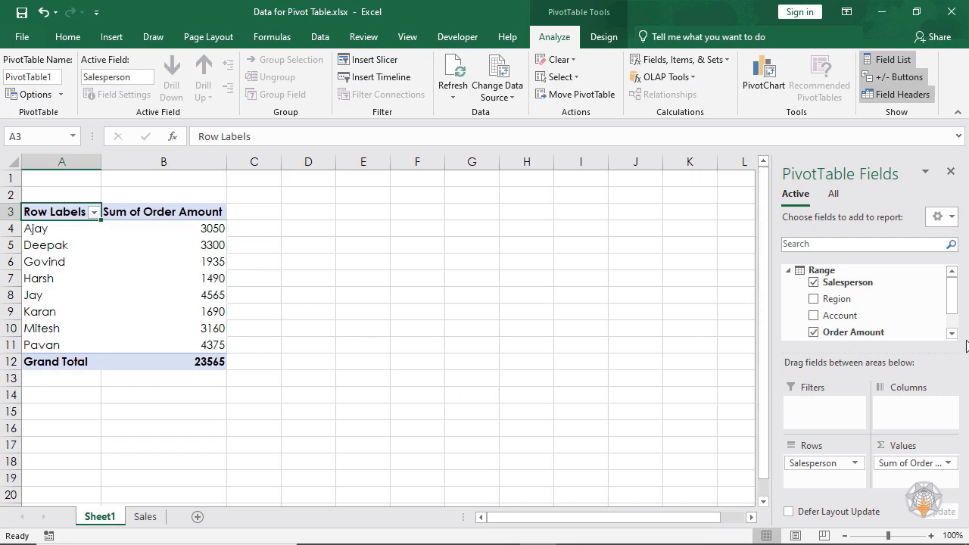
Add the Month field to the pivot table's columns and take it out again
left_click_drag(955, 304, 961, 315)
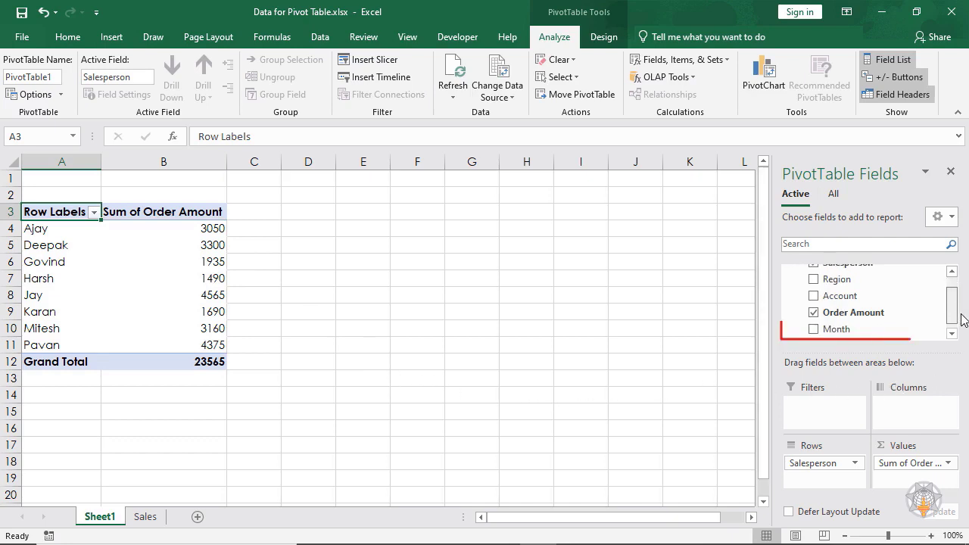
mouse_move(855, 329)
left_mouse_down()
mouse_move(890, 352)
mouse_move(901, 413)
mouse_move(908, 420)
mouse_move(922, 406)
left_mouse_up()
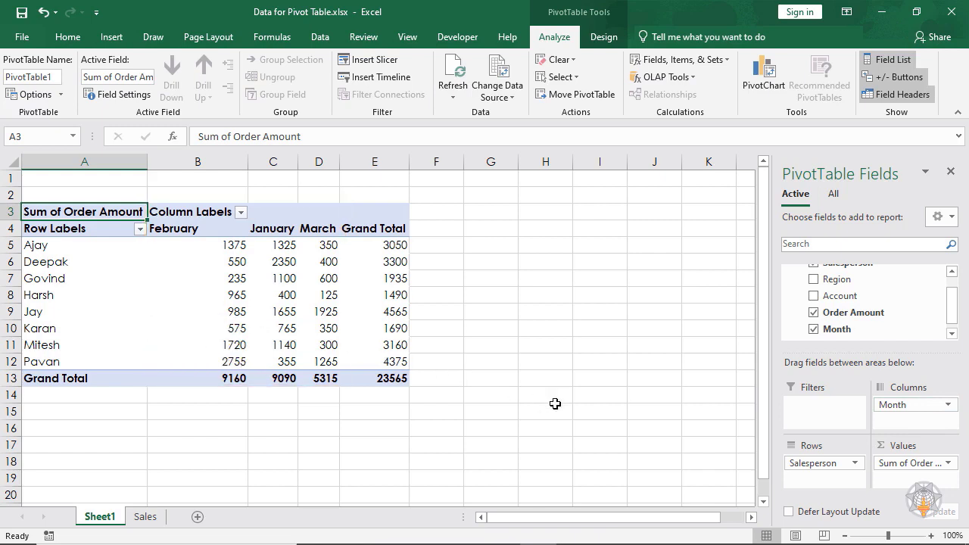
left_click_drag(893, 405, 674, 408)
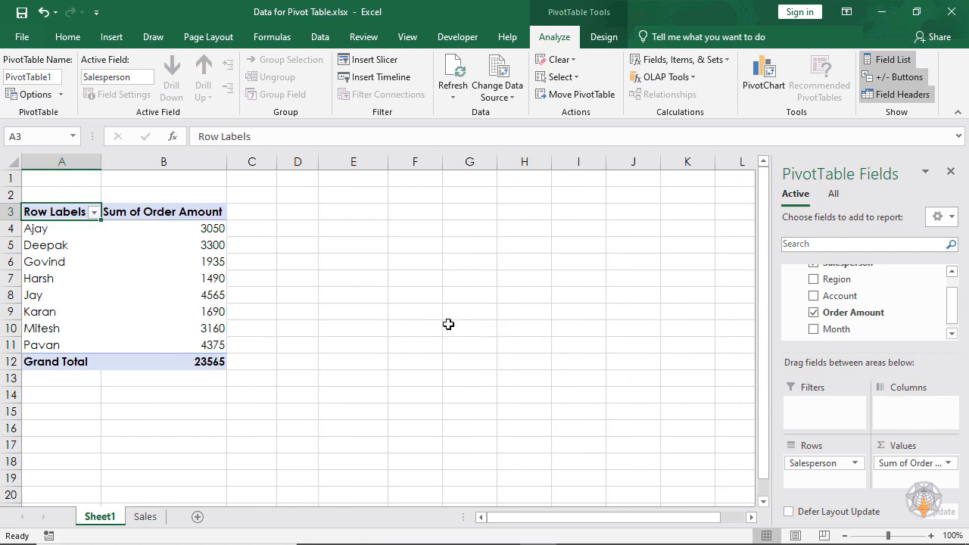
Format the Sum of Order Amount values, including the grand total, in B4:B12 as Currency
left_click(181, 232)
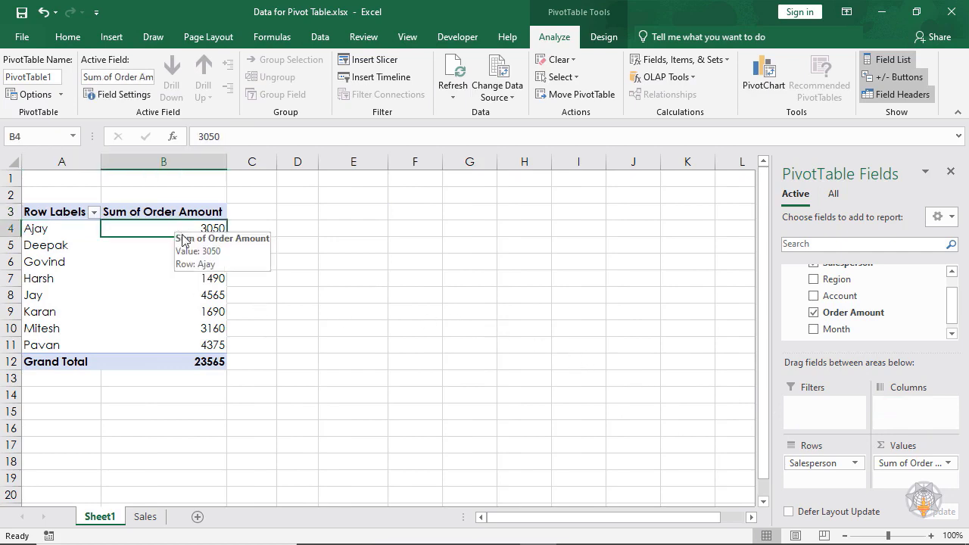
left_click(205, 365, "shift")
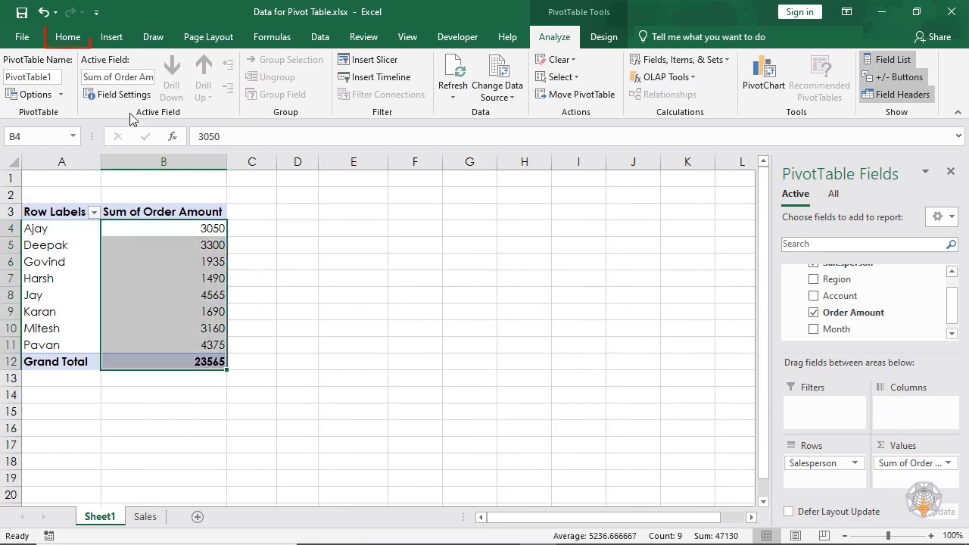
left_click(67, 37)
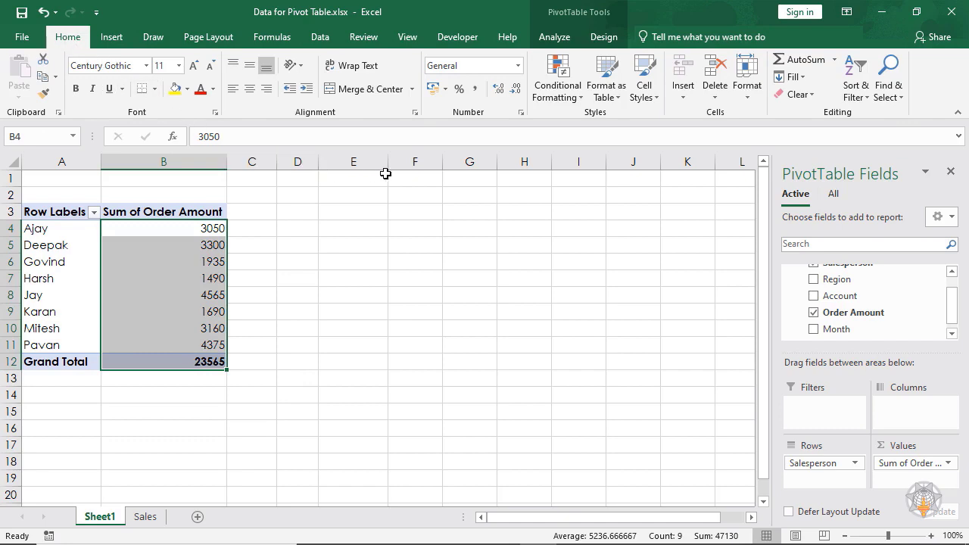
left_click(518, 65)
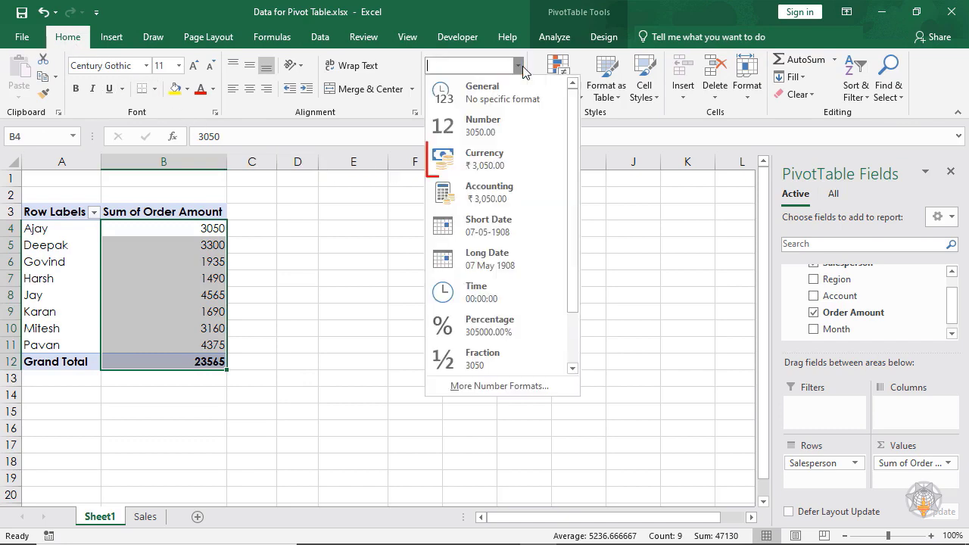
left_click(526, 157)
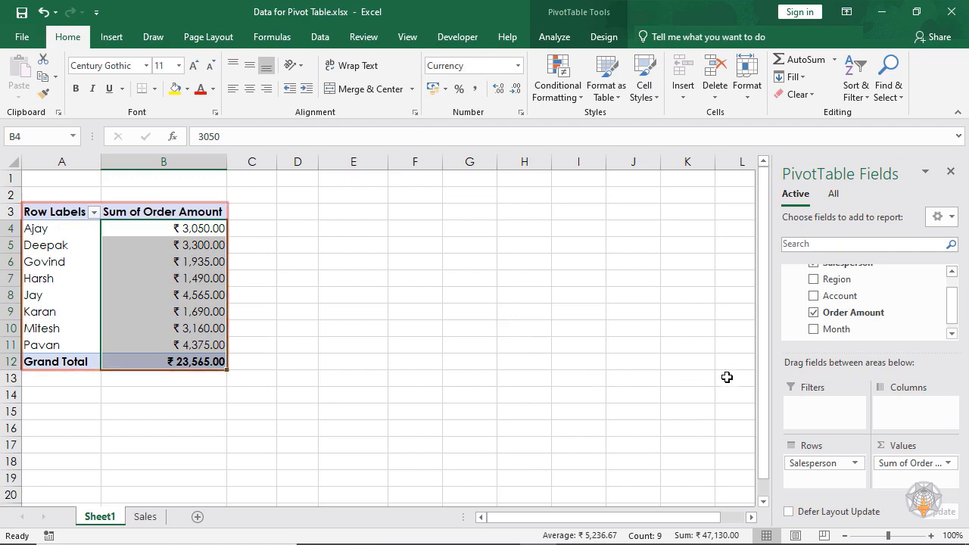
Replace Salesperson with Month in the pivot table's rows and add Region as its columns
left_click_drag(953, 315, 955, 295)
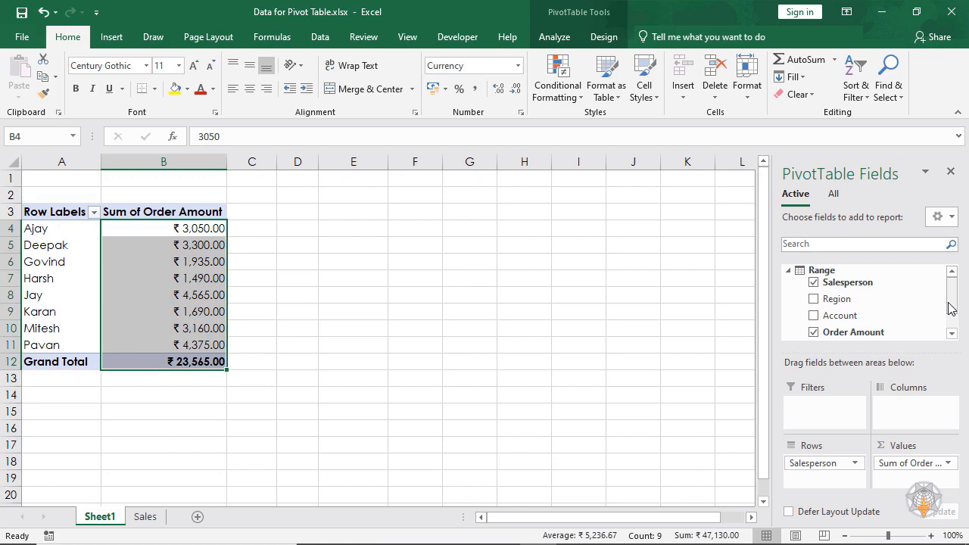
left_click_drag(817, 463, 561, 378)
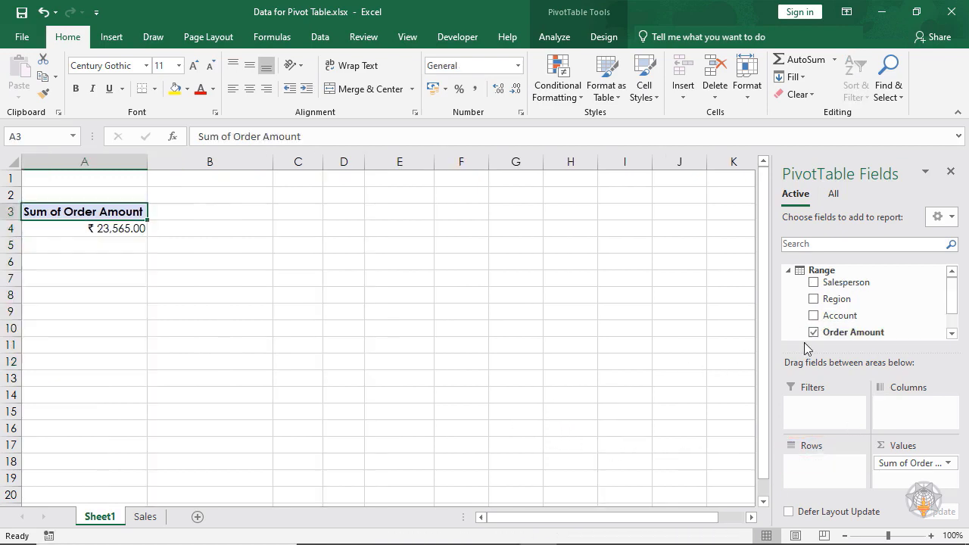
scroll(952, 303, "down", 2)
left_click_drag(837, 321, 820, 475)
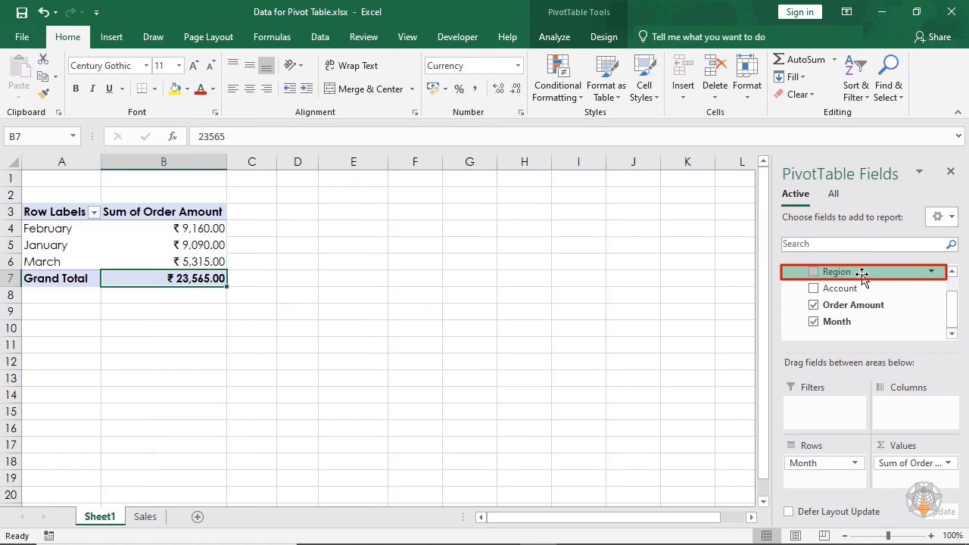
mouse_move(861, 274)
left_mouse_down()
mouse_move(921, 328)
mouse_move(902, 406)
mouse_move(933, 407)
left_mouse_up()
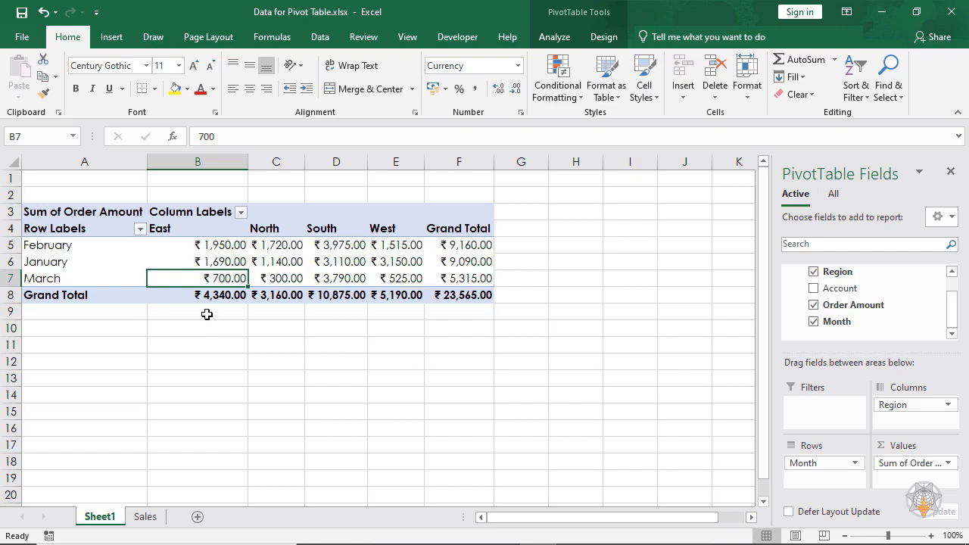
Add the Salesperson field as a report filter above the pivot table
left_click(141, 216)
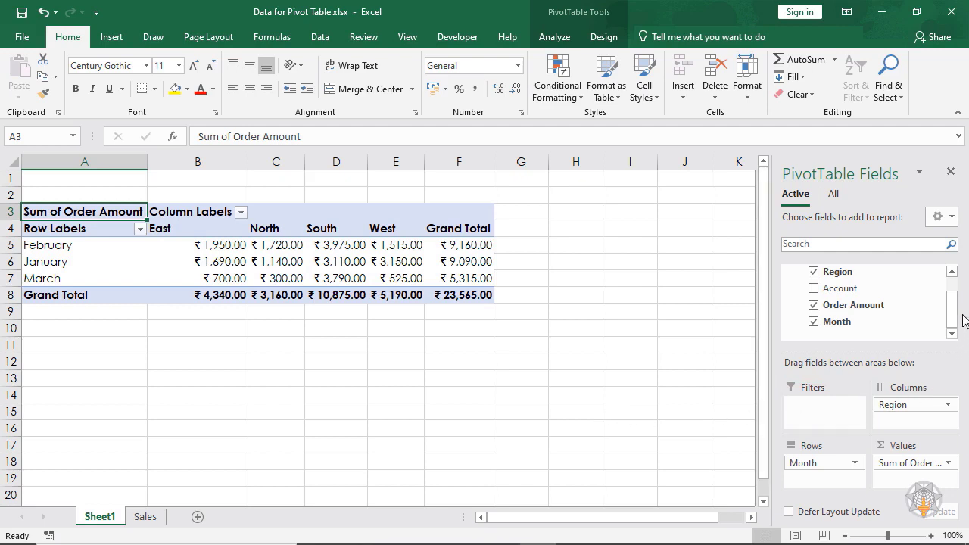
left_click_drag(953, 310, 953, 290)
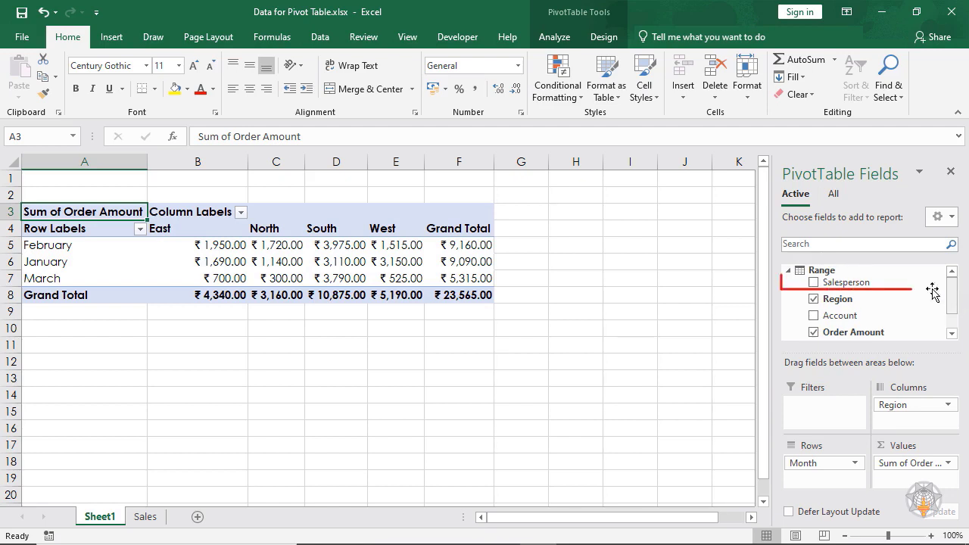
left_click_drag(861, 278, 840, 410)
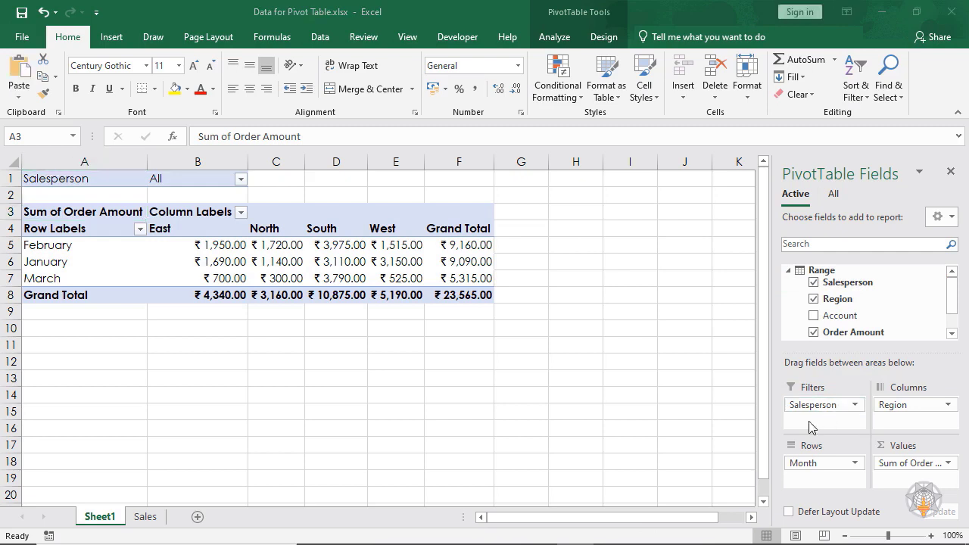
Allow multiple items in the Salesperson filter and exclude the third, fifth and seventh salespeople in the list
left_click(240, 182)
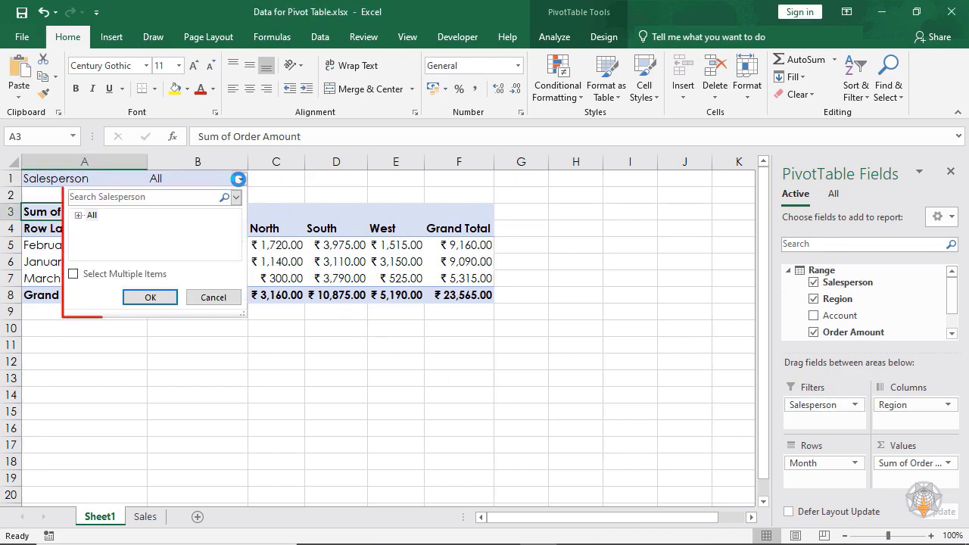
left_click(74, 273)
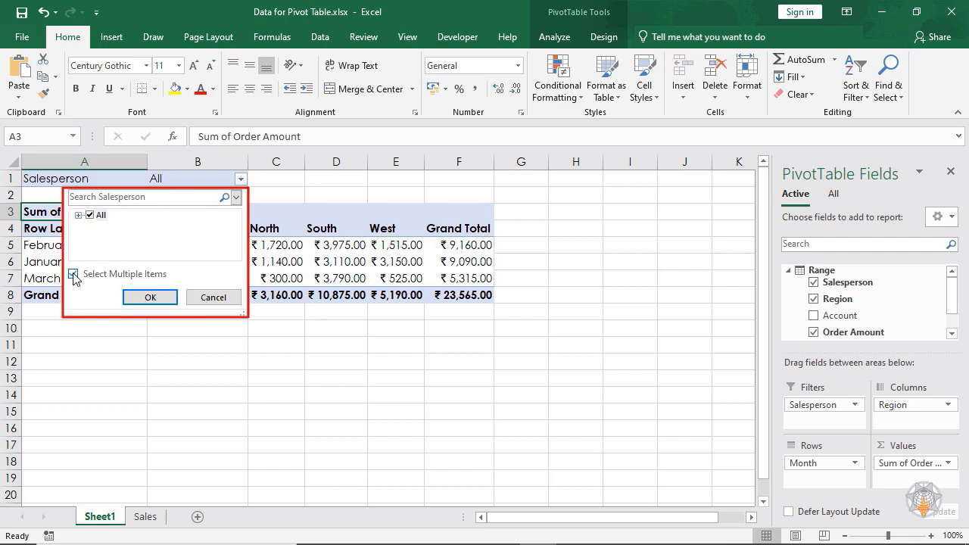
left_click(78, 215)
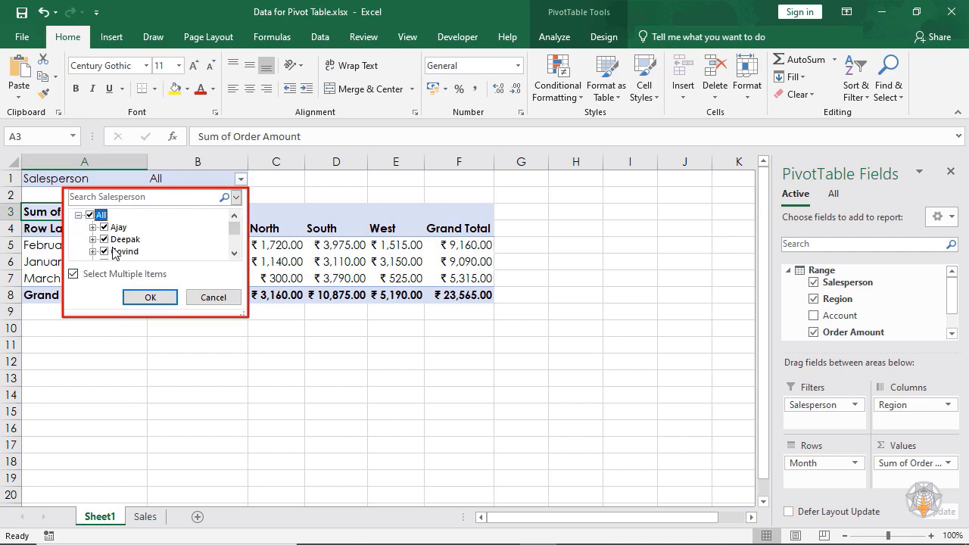
left_click(115, 252)
left_click(105, 252)
left_click_drag(233, 227, 234, 242)
left_click(104, 250)
left_click(110, 242)
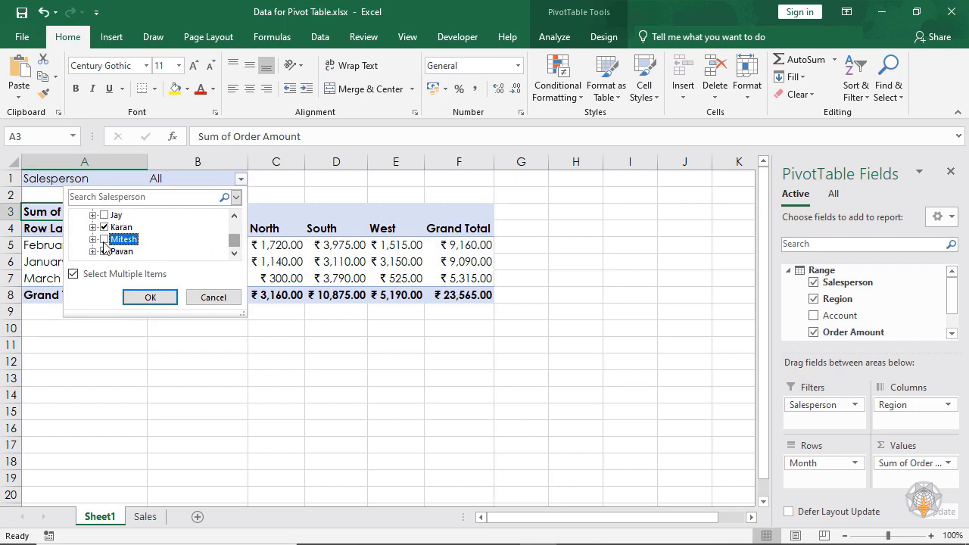
left_click(151, 297)
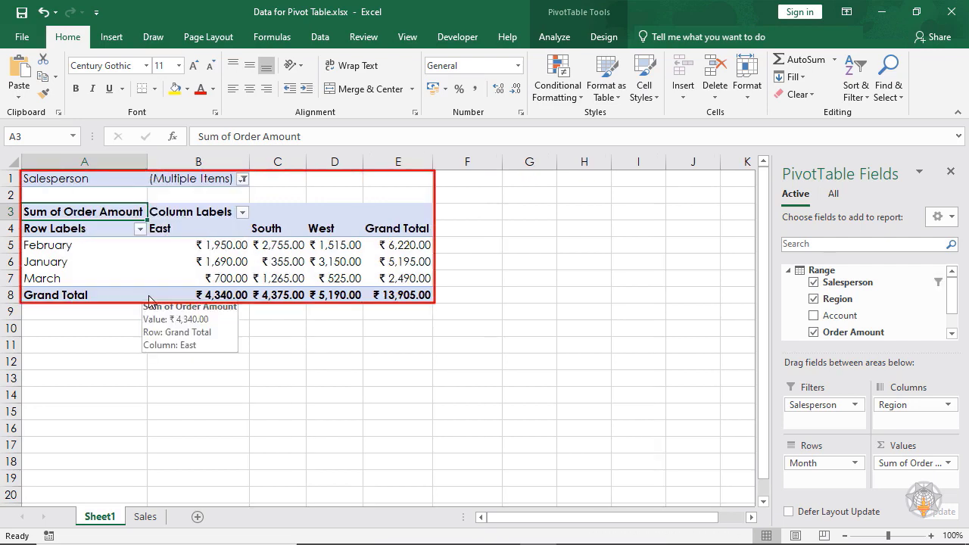